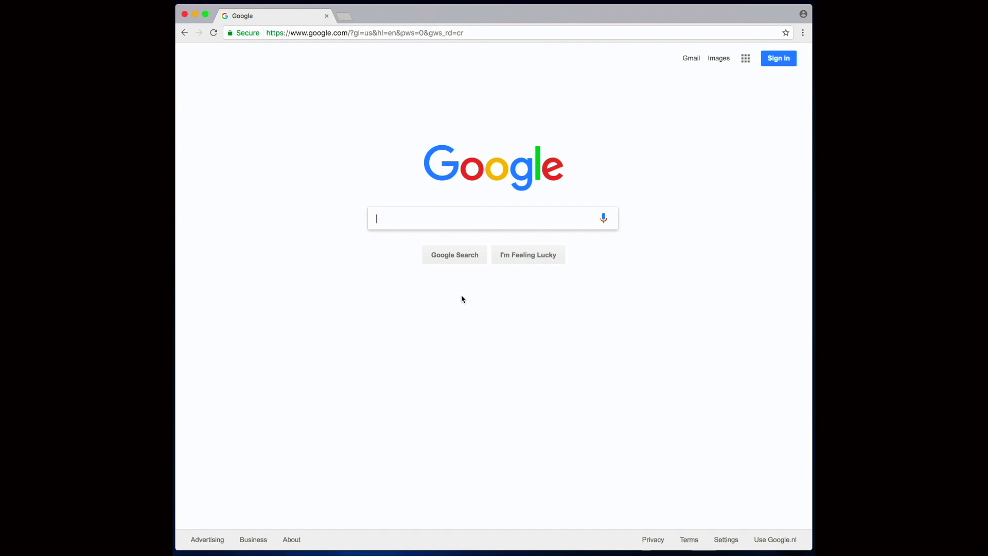
Search Google for 'google scholar'.
click(412, 219)
text(google sc)
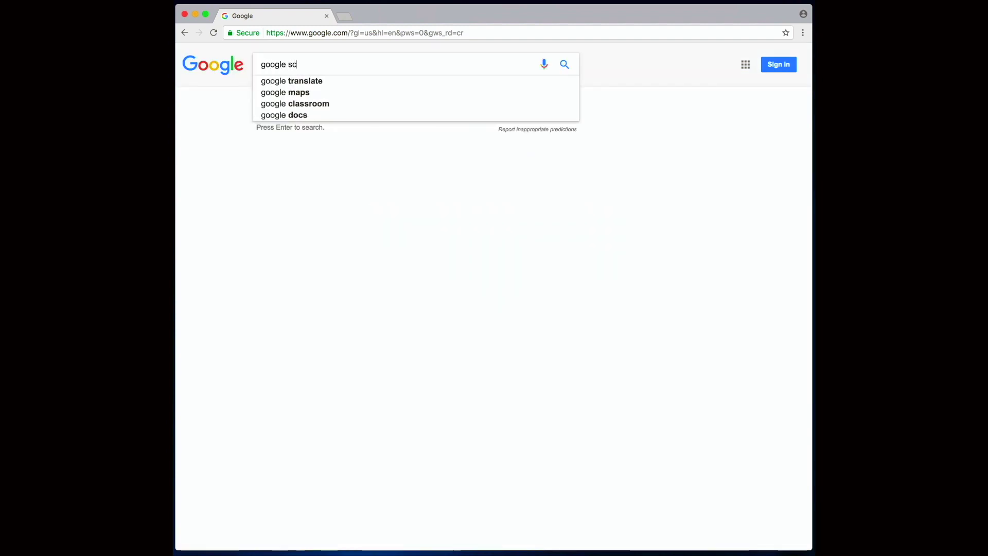
text(holar)
key(Return)
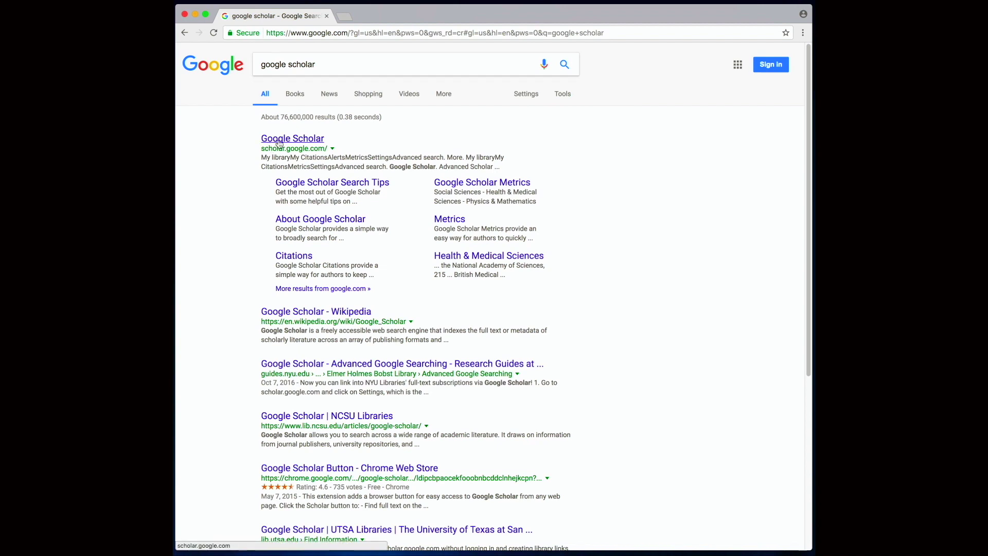
Open Google Scholar and search for 'employee turnover'.
click(281, 146)
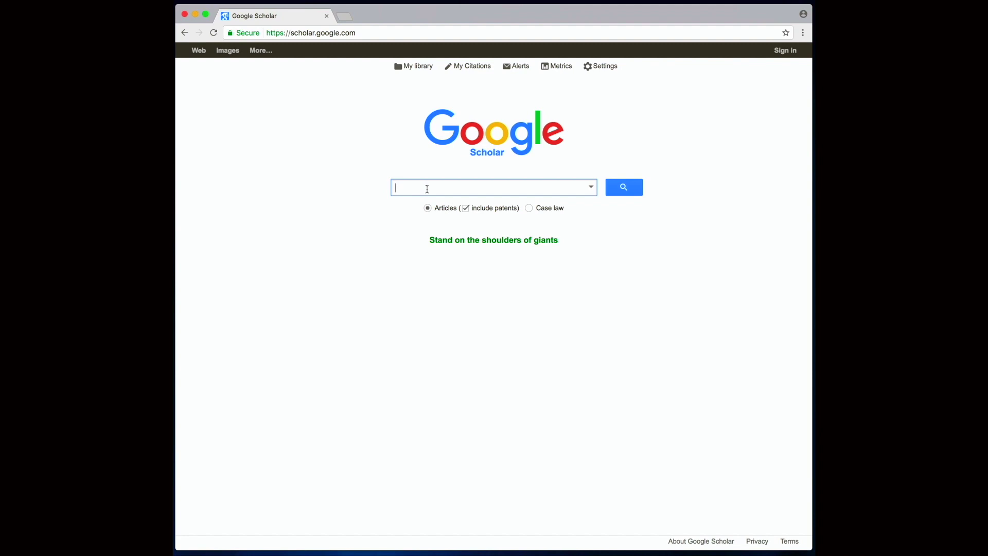
text(employee turnover)
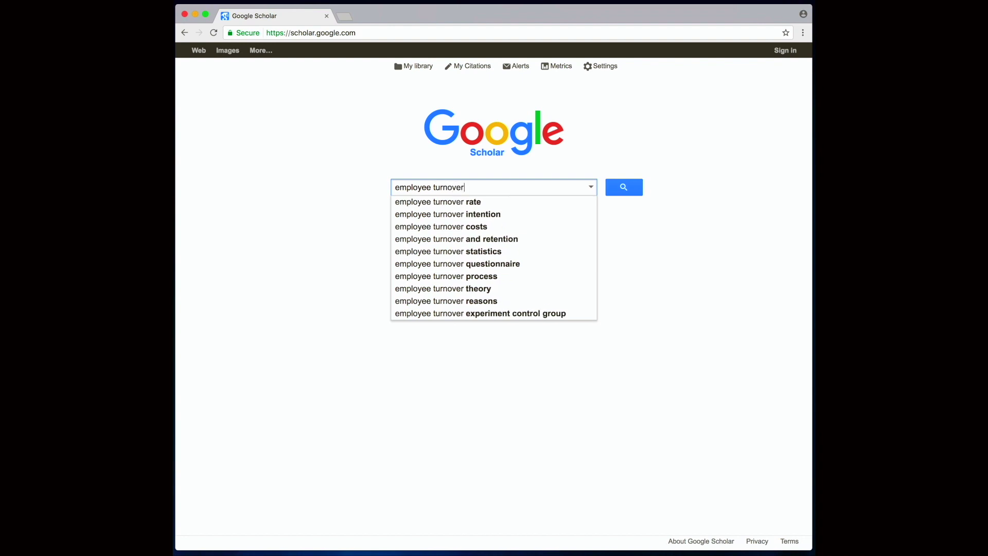
key(Return)
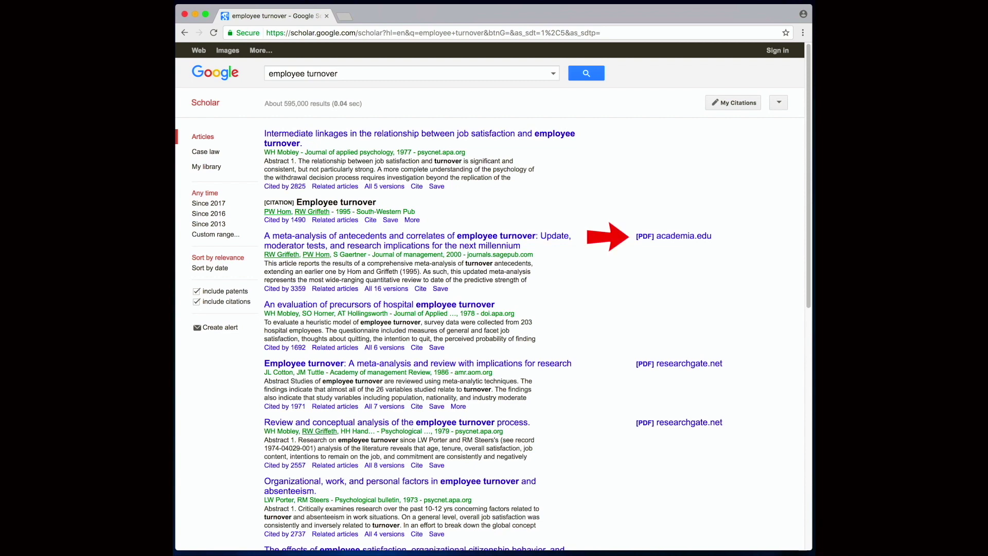
Open the meta-analysis PDF from academia.edu and save metaanalysis2000.pdf to Downloads.
click(669, 236)
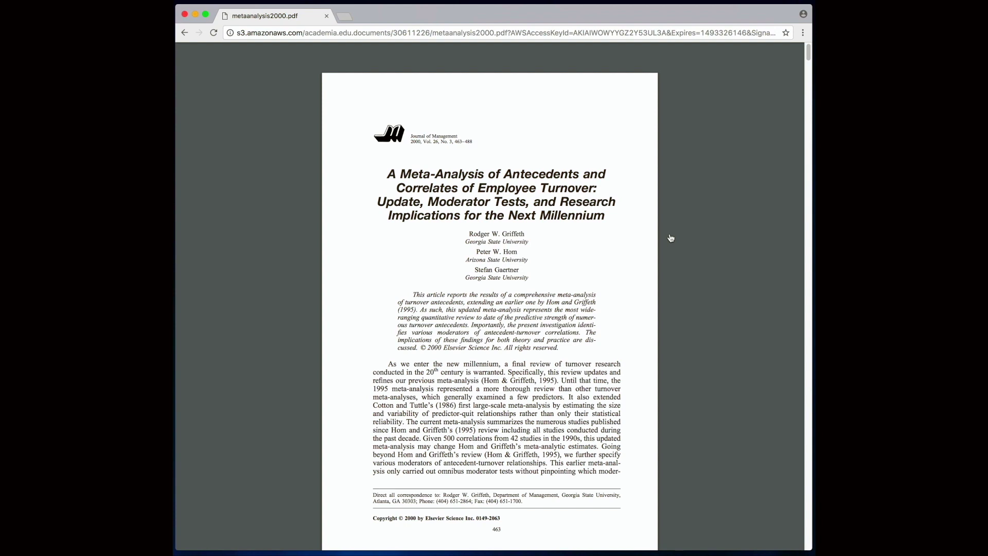
right_click(554, 288)
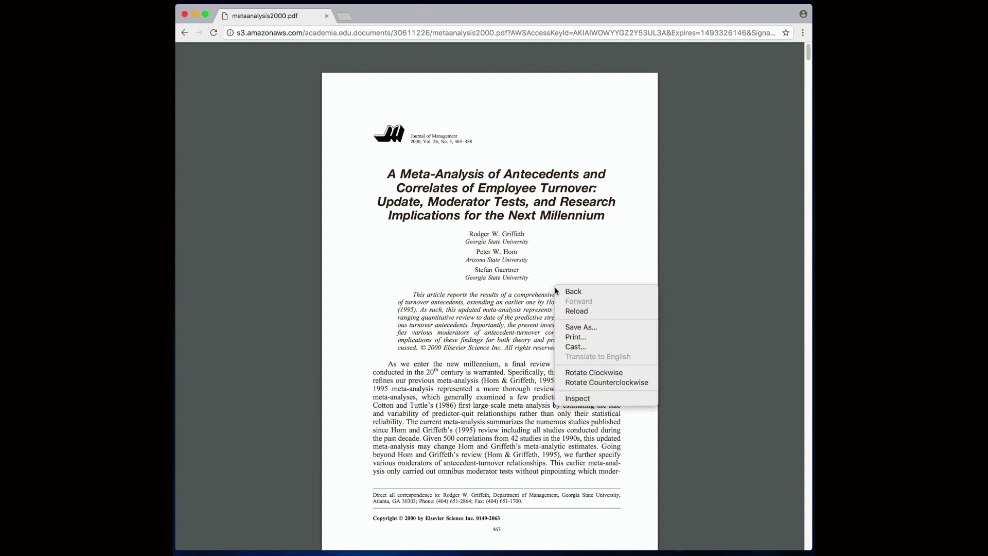
click(589, 325)
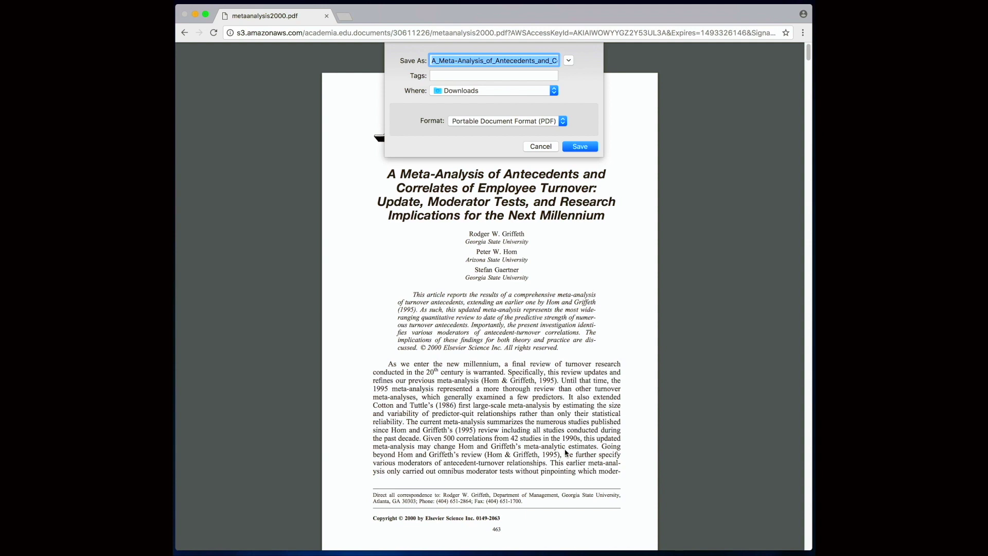
key(Return)
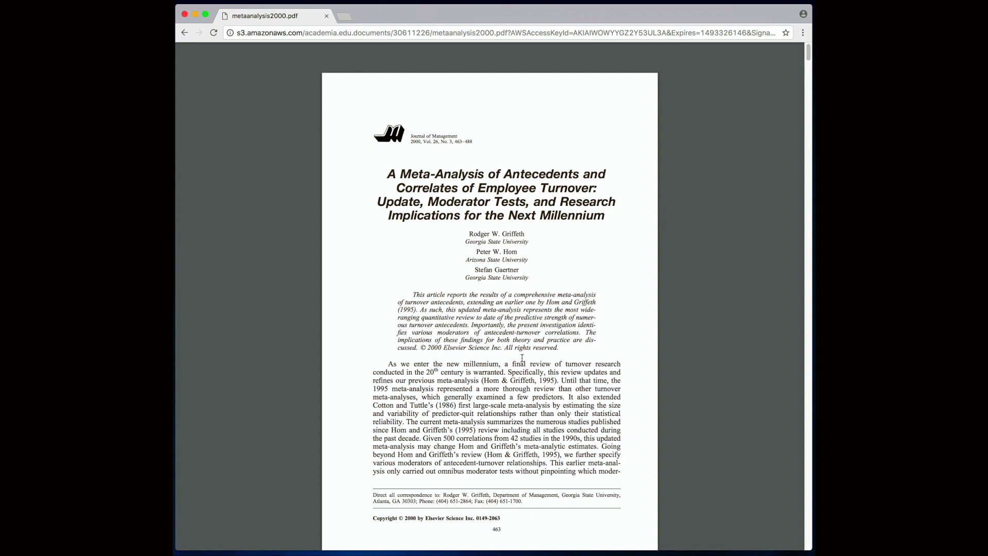
Back on the employee turnover results, select the meta-analysis's APA citation.
click(185, 32)
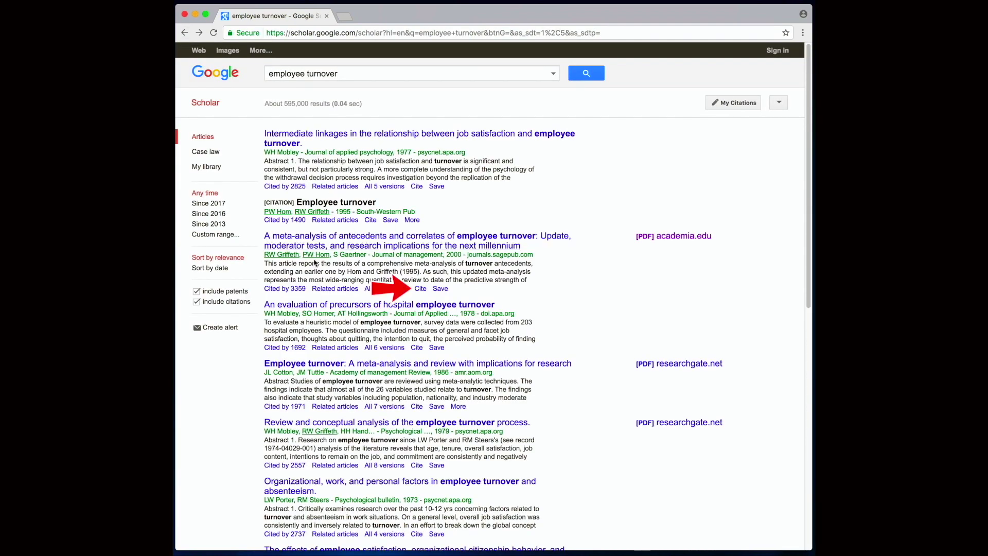
click(420, 289)
click(500, 289)
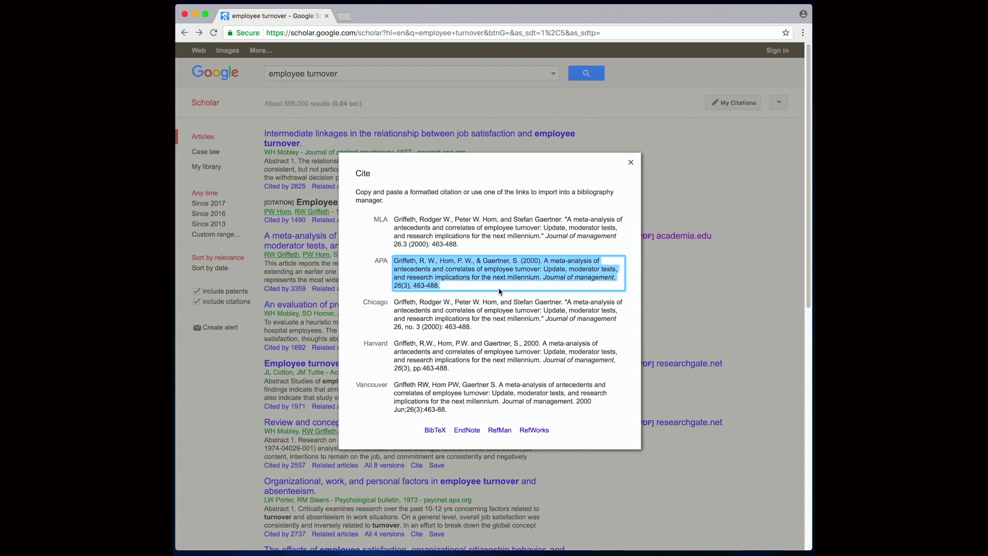
click(631, 163)
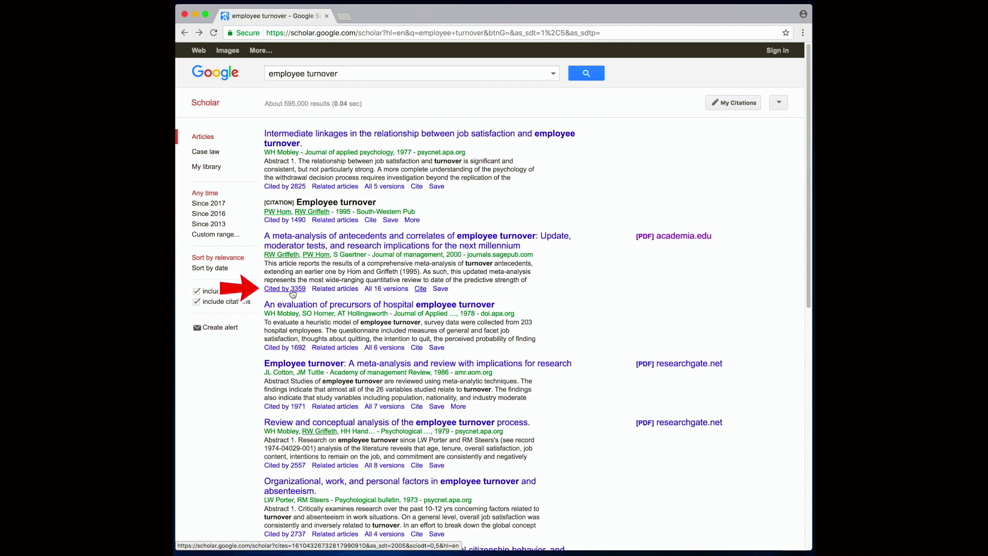
View the 3,359 articles citing the meta-analysis.
click(293, 292)
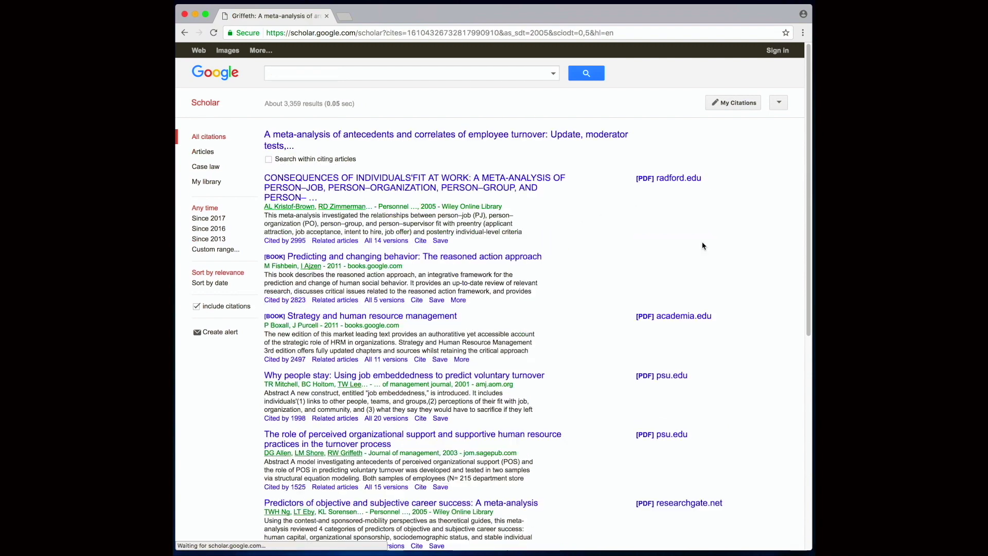
scroll(697, 499, down, 5)
scroll(587, 336, left, 5)
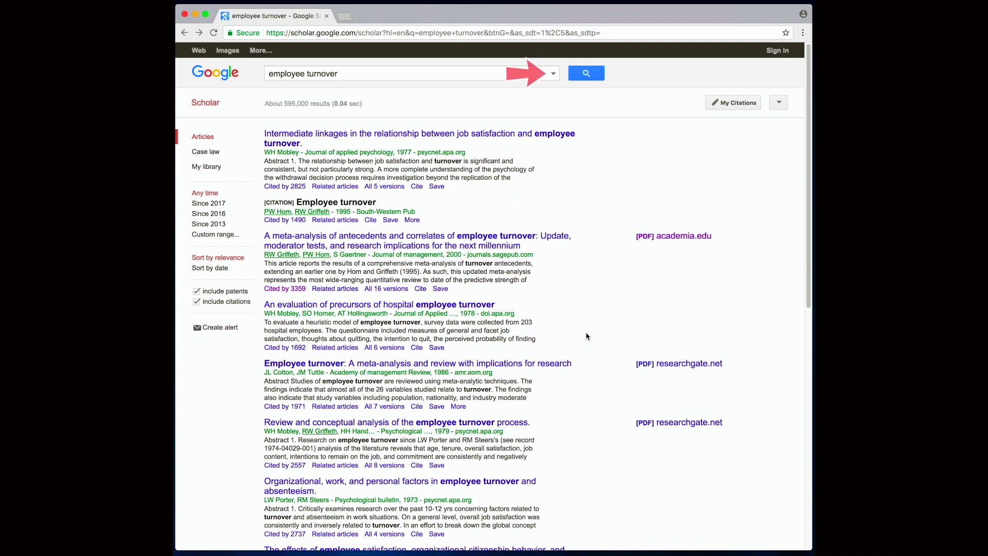
Use Advanced search to require the exact phrase 'hotel industry' and publication from 2000 onward.
click(554, 75)
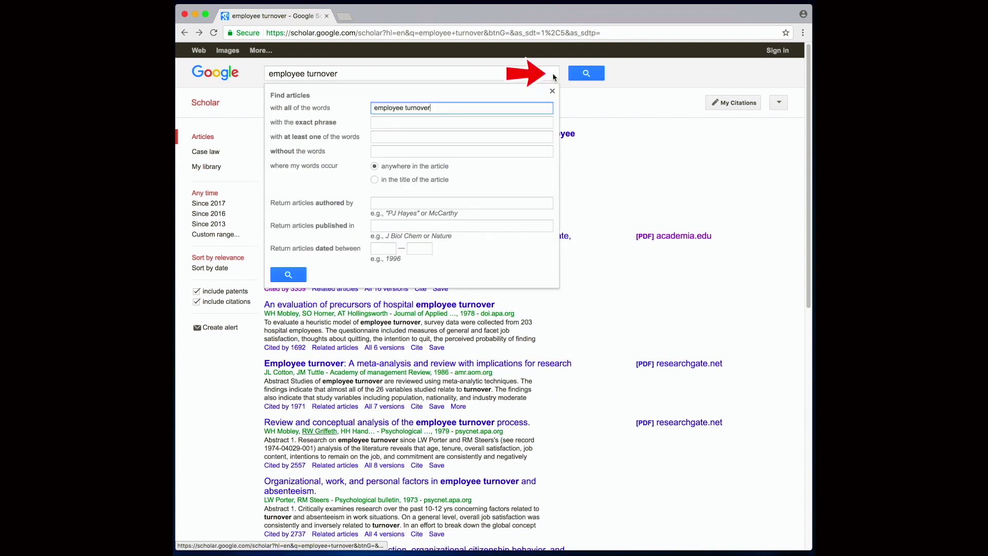
click(445, 124)
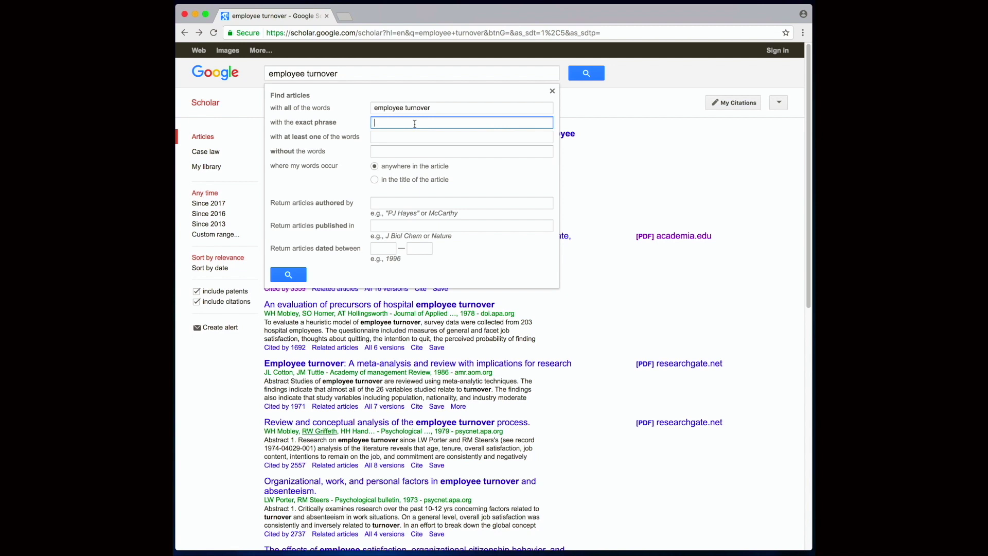
text(hotel industry)
click(383, 249)
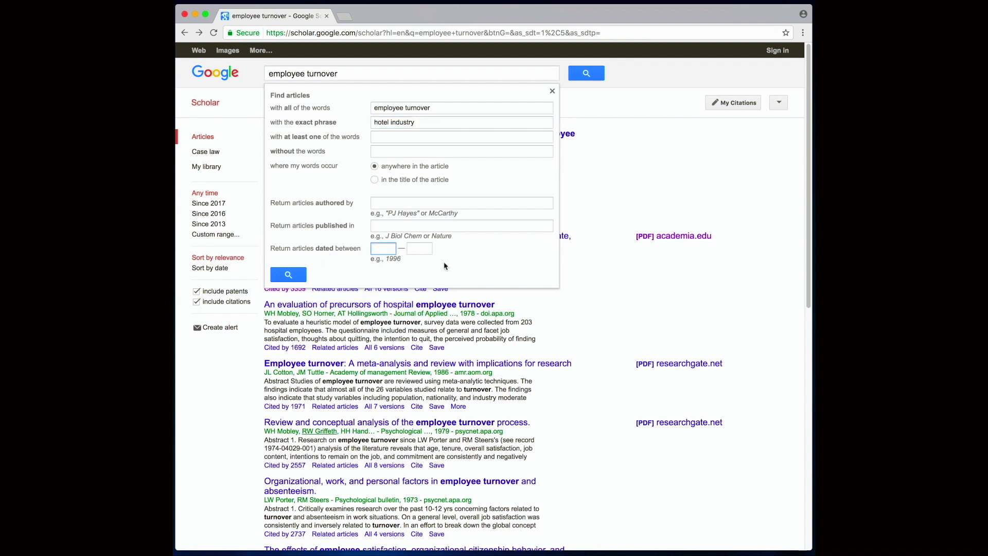
text(2000)
click(289, 275)
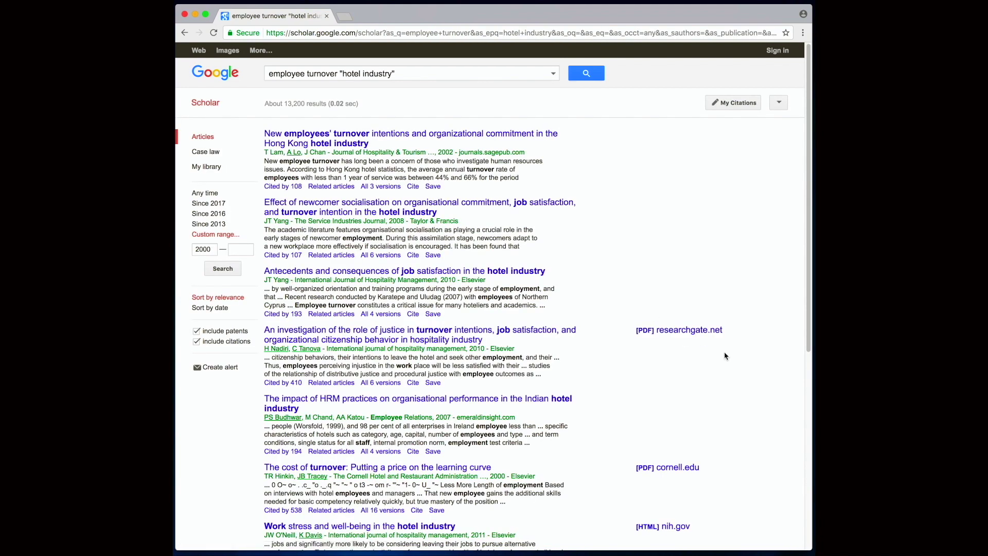
scroll(739, 374, down, 2)
scroll(739, 375, down, 1)
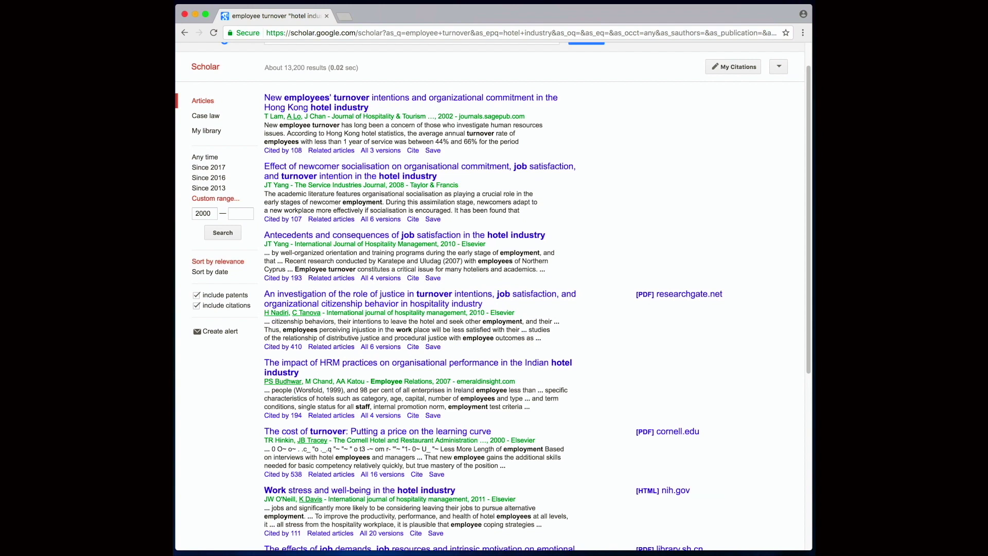
click(494, 33)
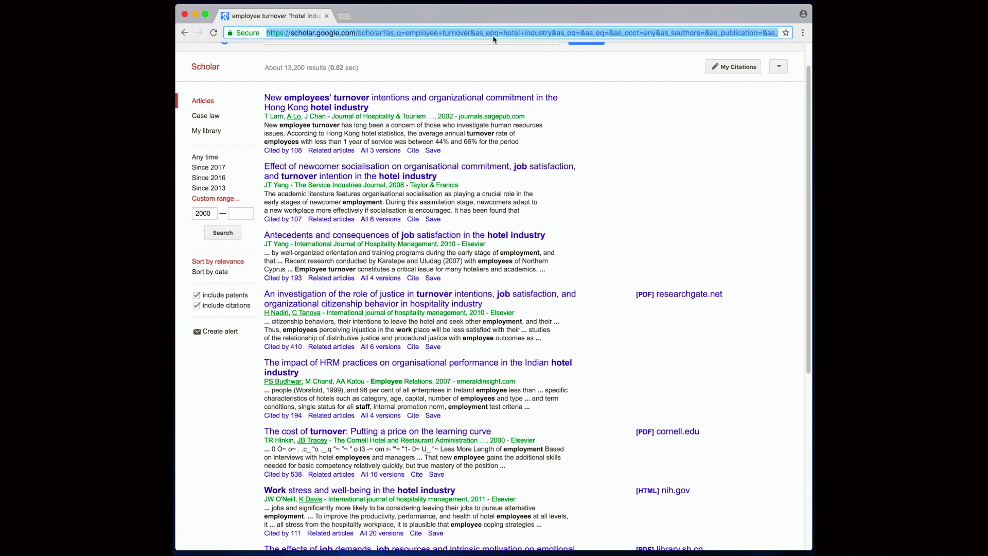
Open the stenden.com library site and go to its e-books page.
text(stenden.com/en/)
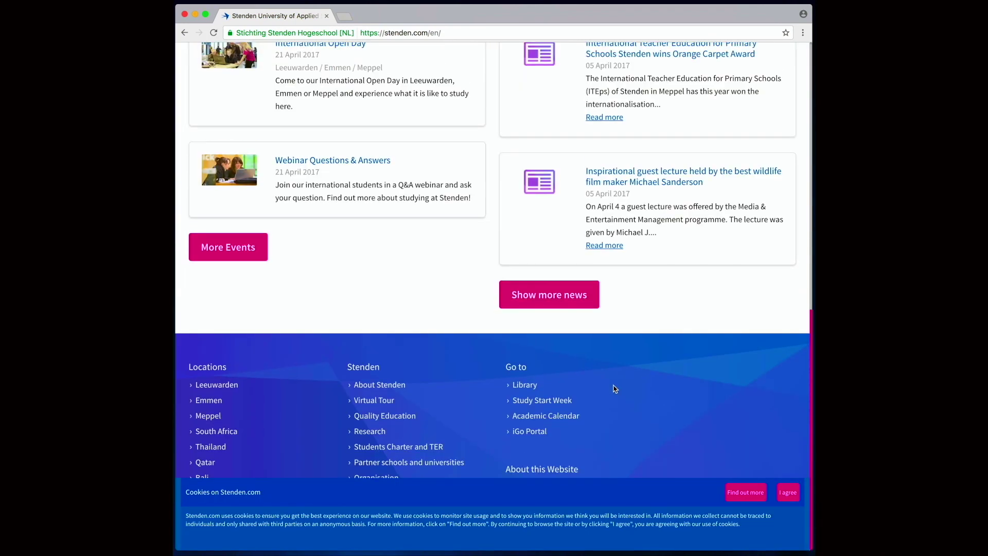
click(525, 385)
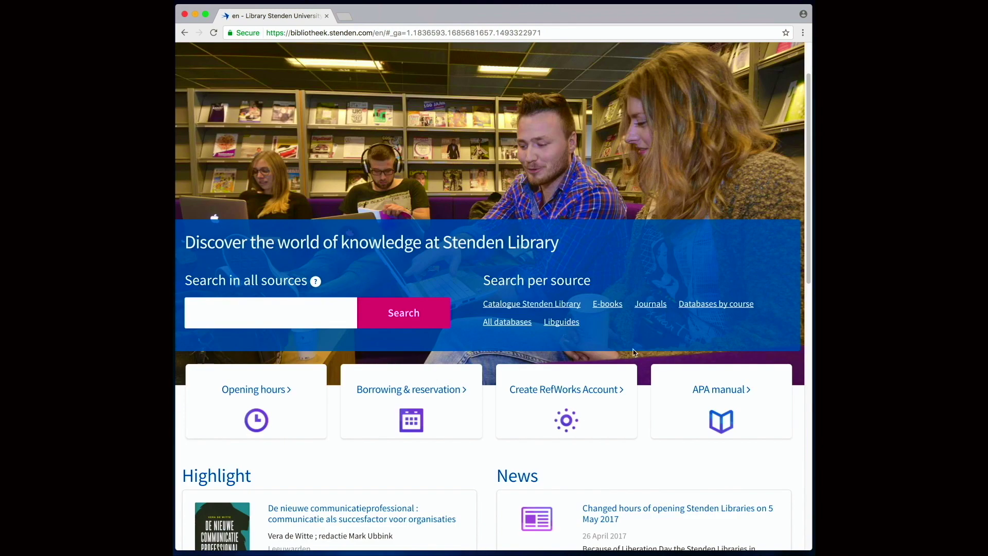
click(611, 305)
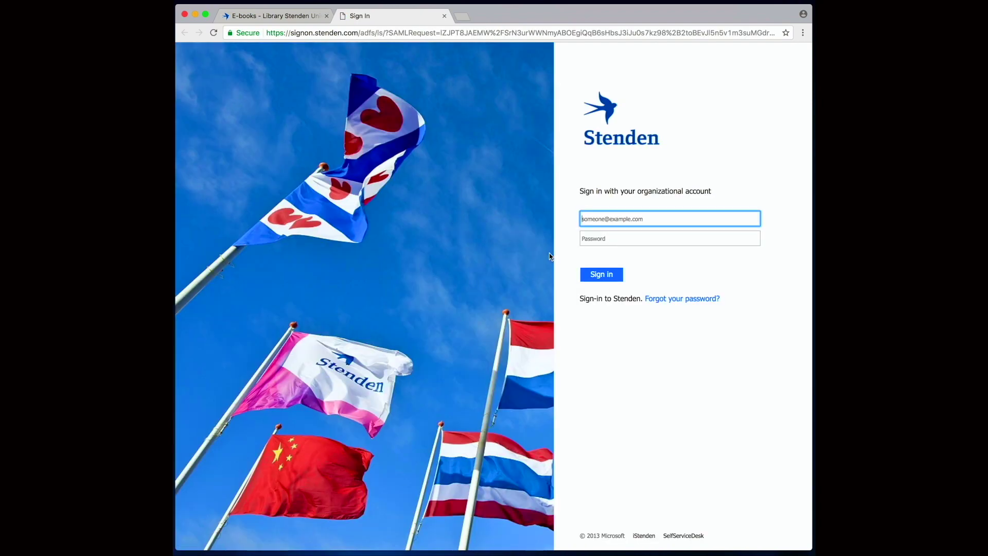
Sign in with the organisational username and password, then open Business Source Complete.
key(super+v)
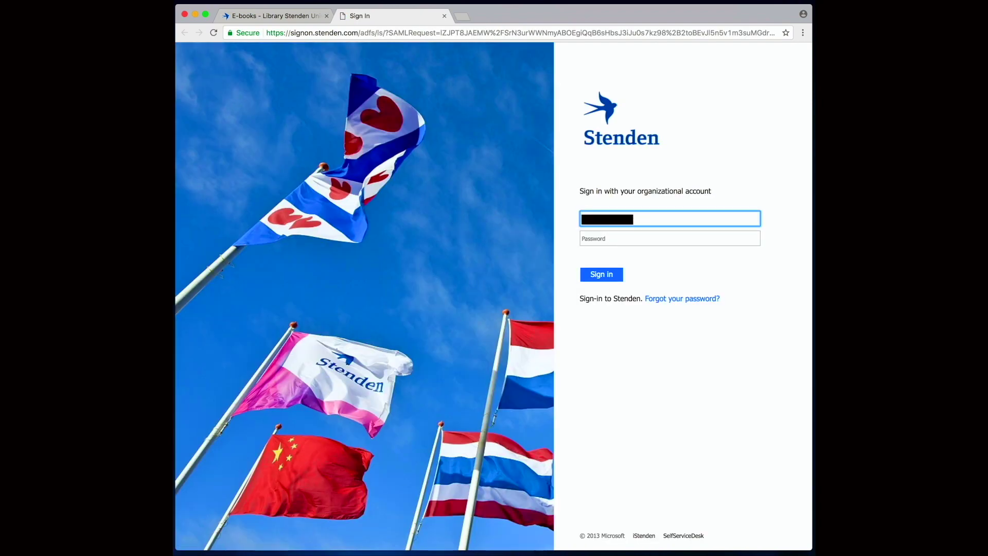
text(com)
key(Tab)
text(•••••••••)
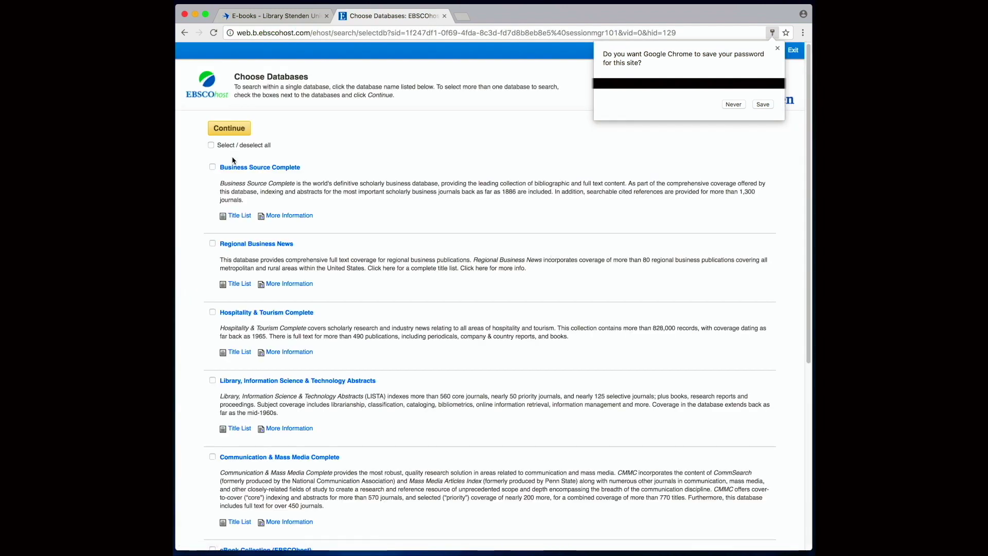
click(265, 168)
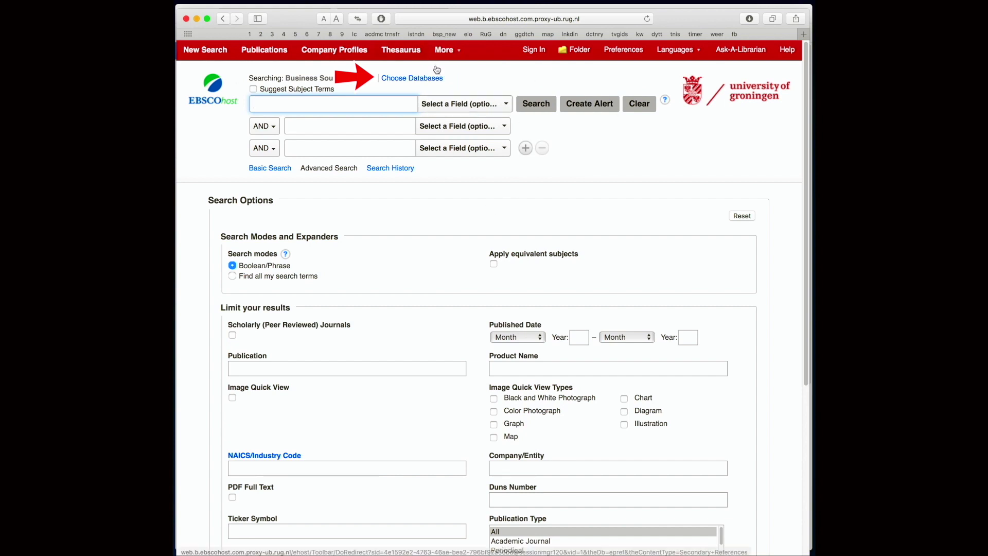
Select all available EBSCOhost databases for the search.
click(405, 84)
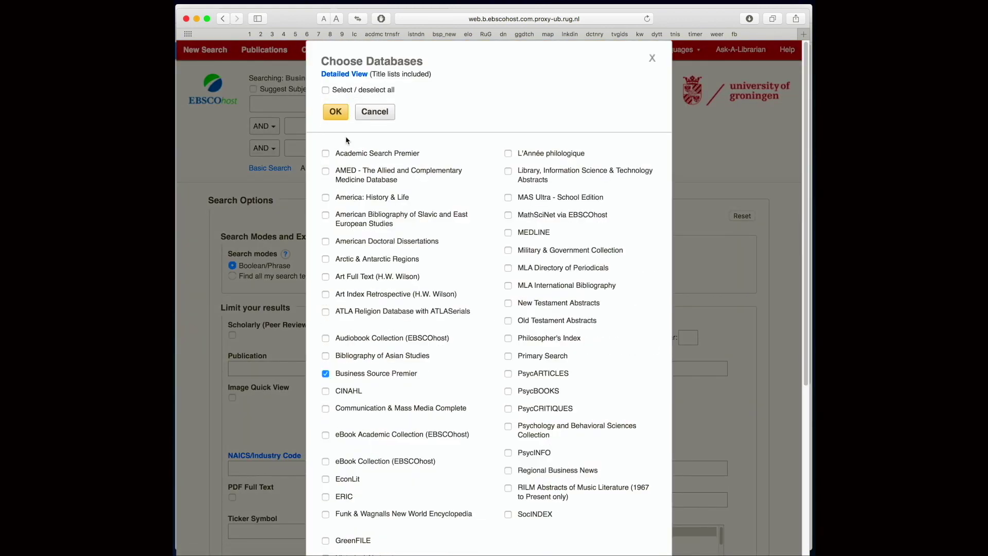
click(326, 90)
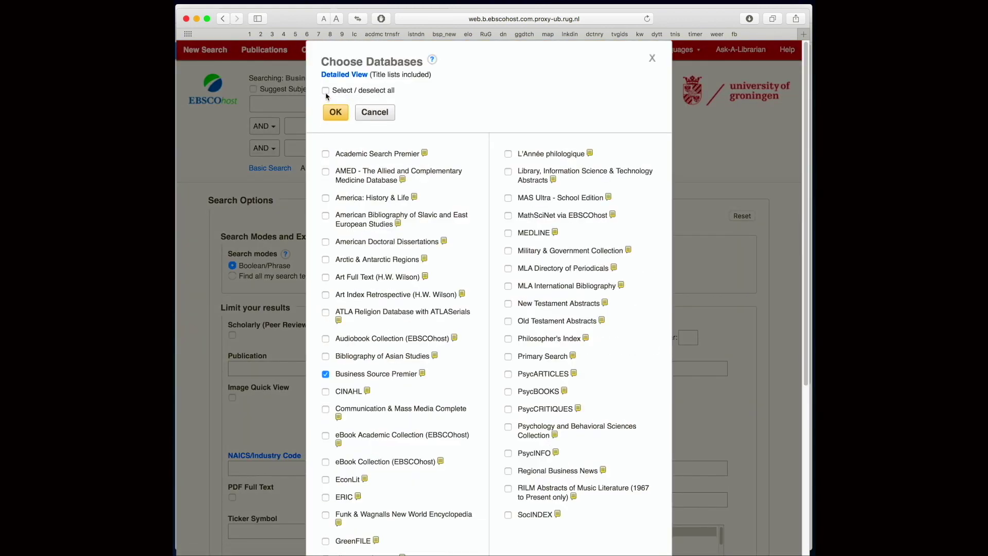
click(339, 118)
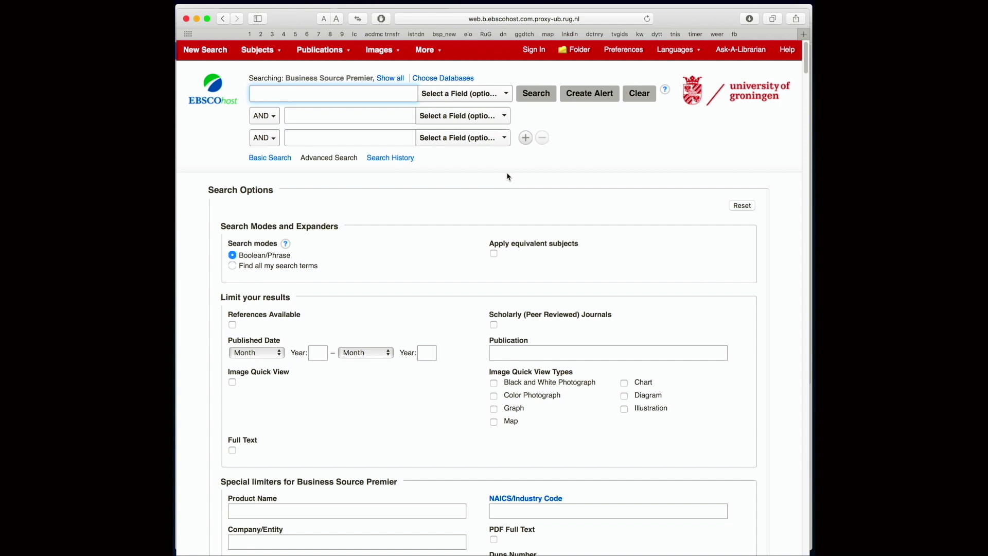
Search 'employee turnover' limited to full-text, peer-reviewed scholarly journals.
text(employee turnover)
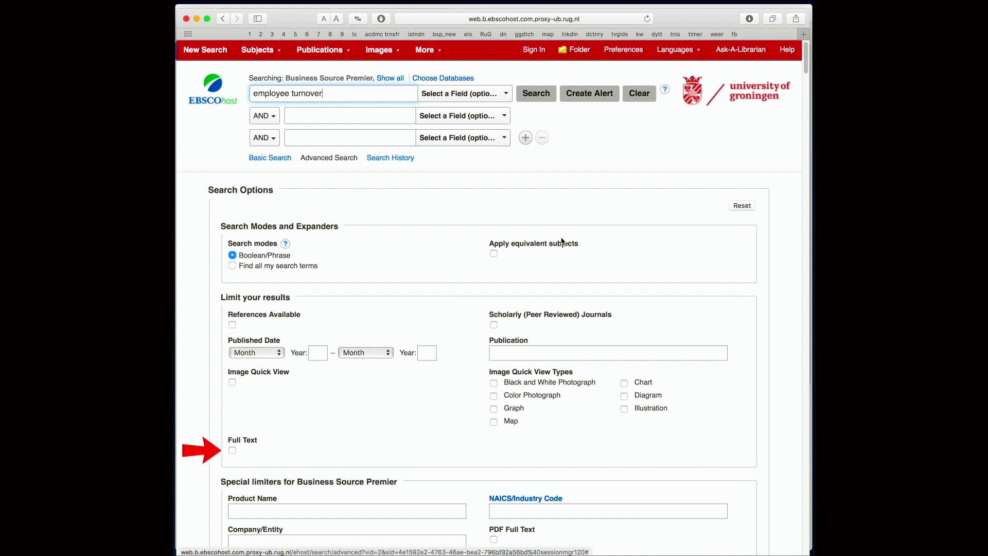
click(232, 451)
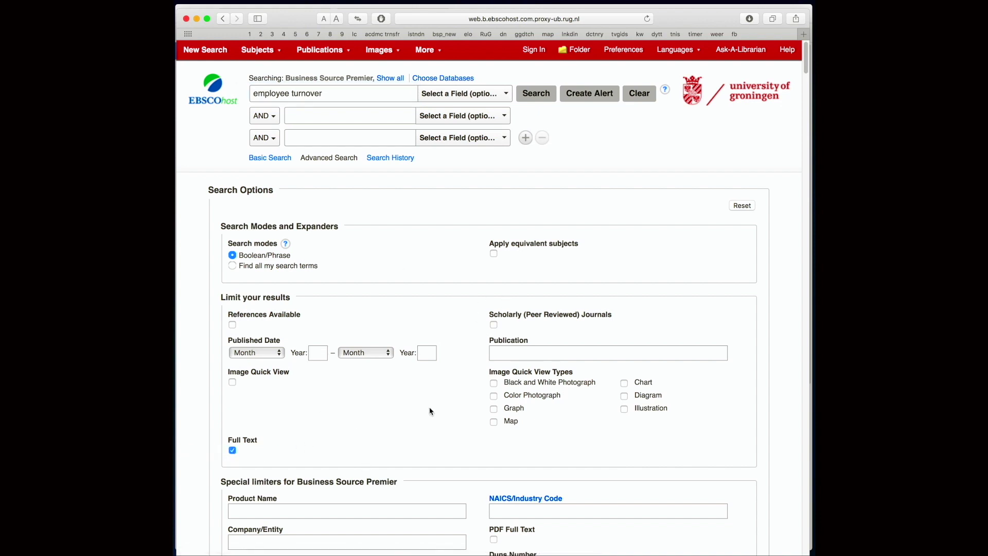
click(495, 326)
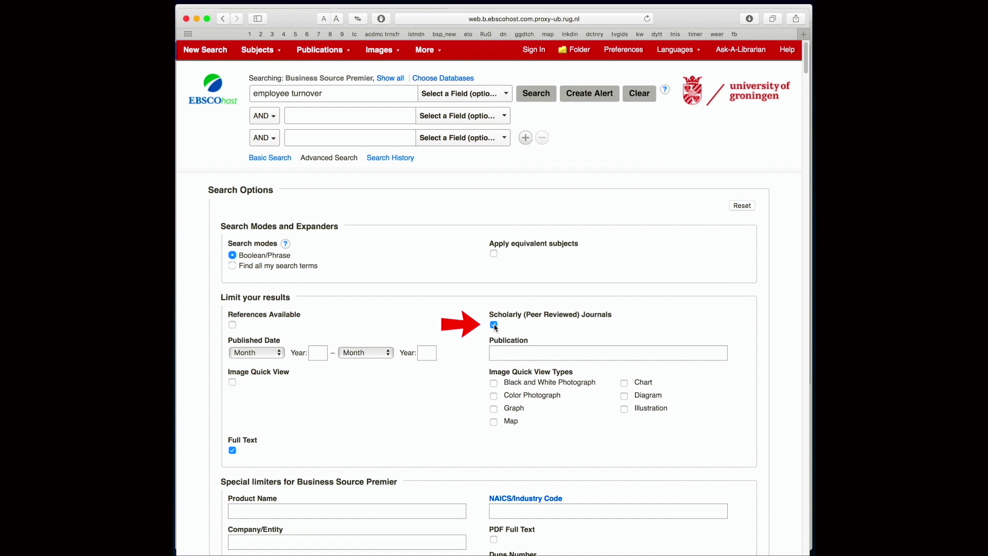
click(531, 98)
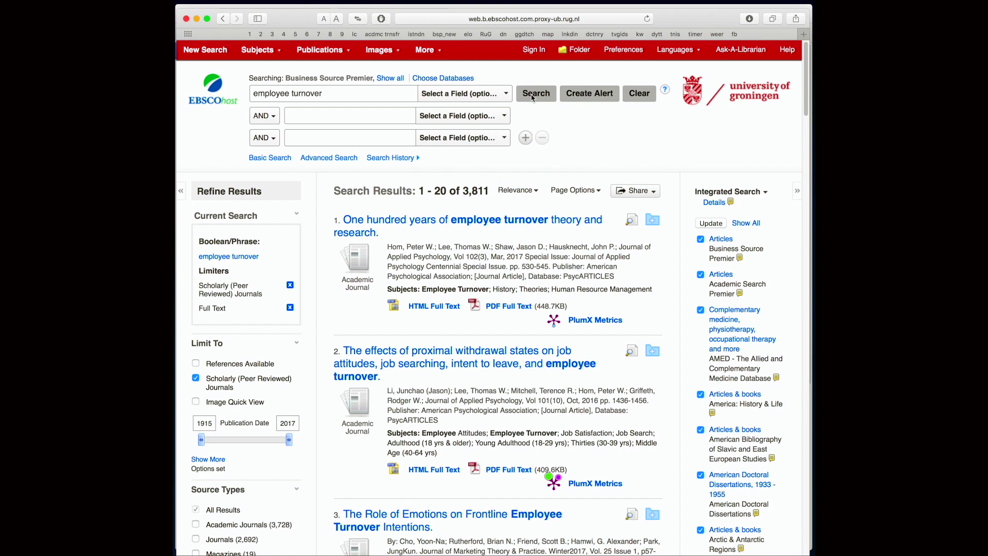
Switch results to Detailed format and change the publication start year from 1915 to 2000.
click(591, 191)
click(576, 247)
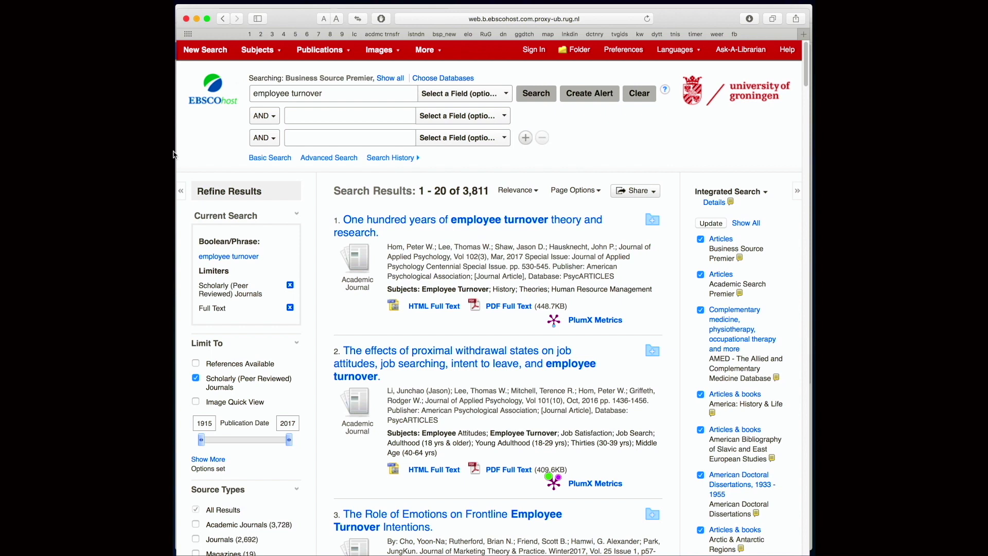
double_click(203, 424)
text(2000)
key(Return)
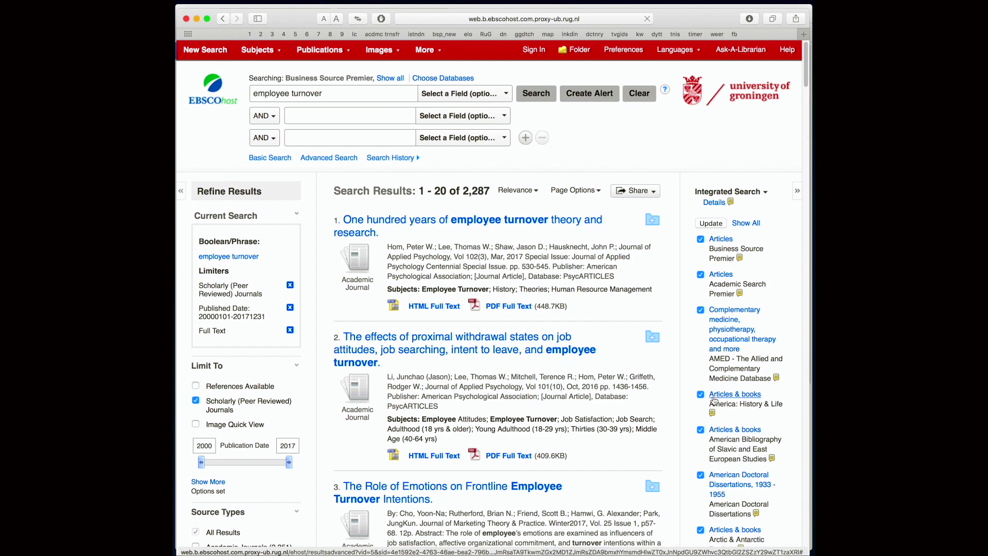
scroll(713, 401, down, 10)
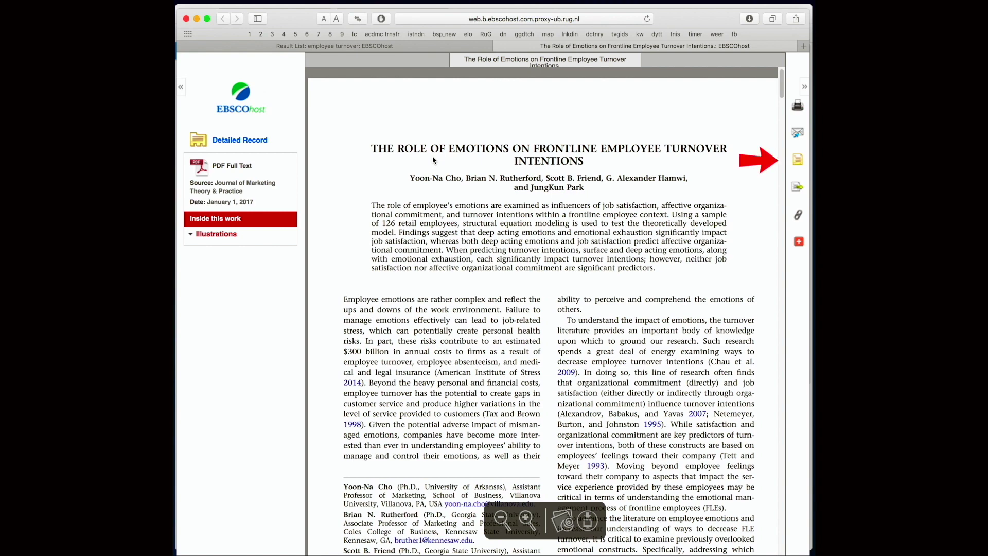
Show citation formats for 'The Role of Emotions on Frontline Employee Turnover Intentions' and scroll them.
click(798, 160)
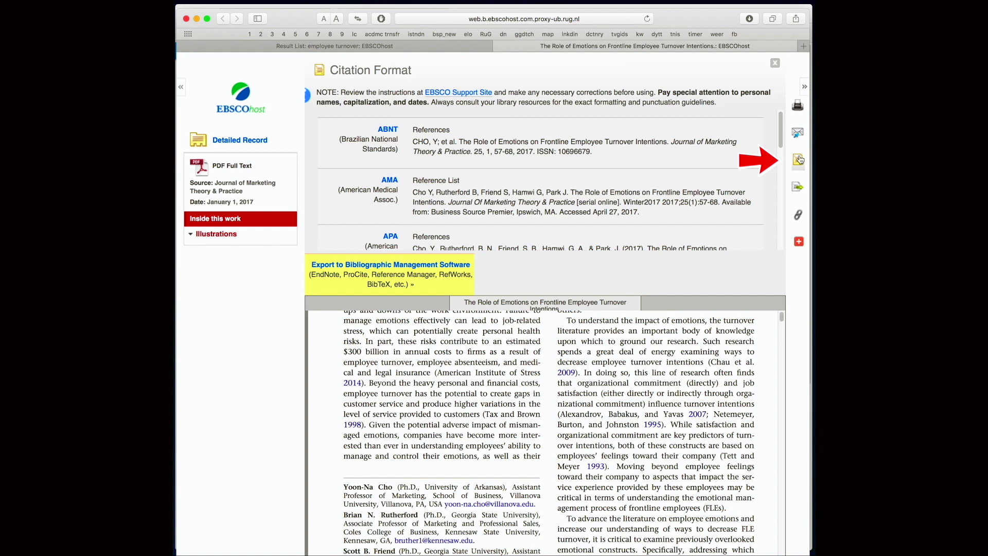
drag(781, 138, 781, 152)
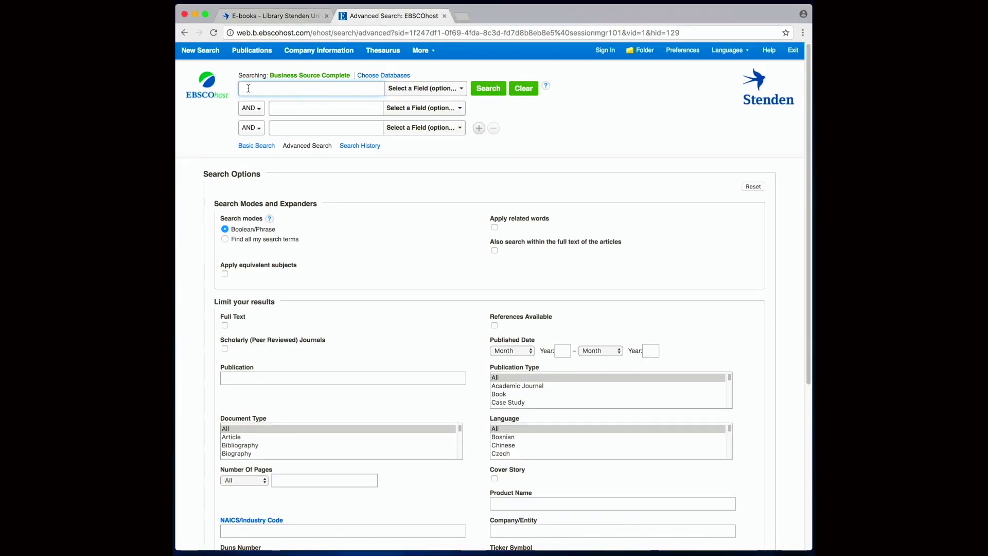
Search 'employee turnover' and show the results in Detailed format.
text(employee turnover)
key(Return)
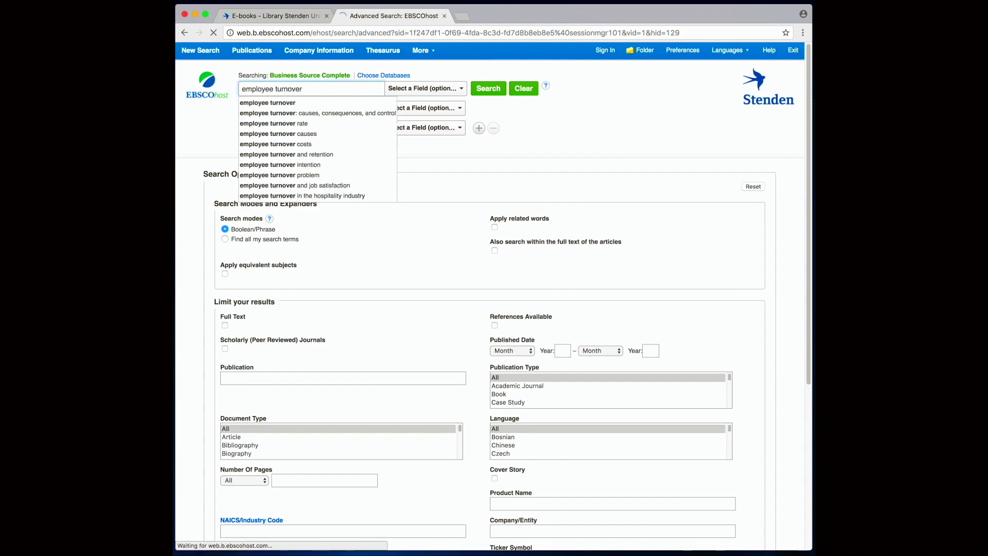
scroll(498, 344, down, 15)
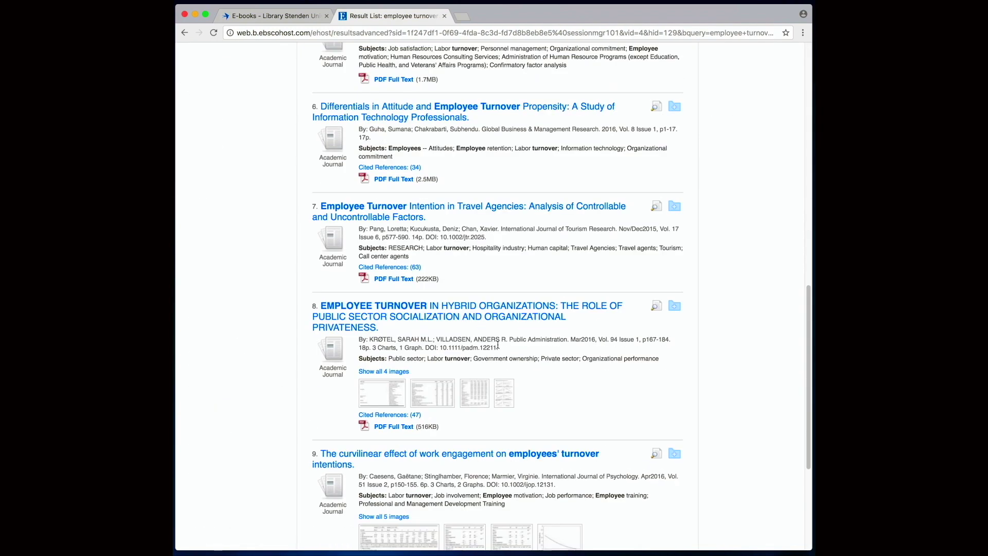
scroll(497, 345, up, 15)
click(607, 175)
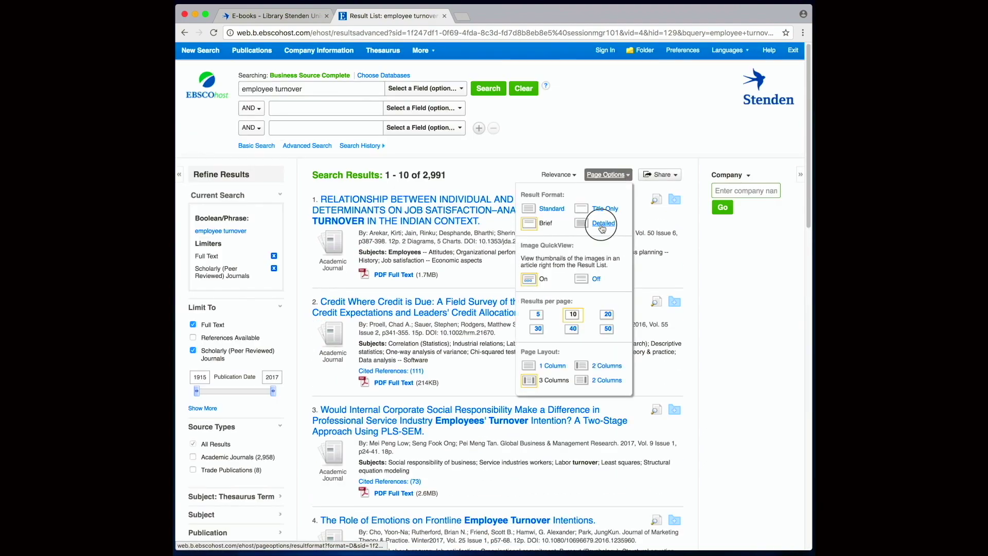
click(602, 223)
scroll(501, 297, down, 6)
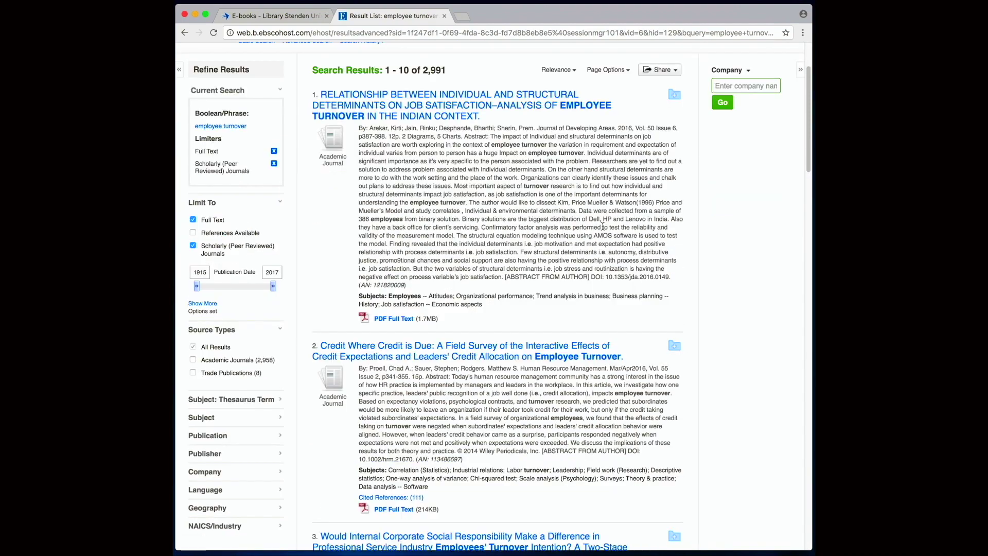
Open the 'Credit Where Credit is Due' full text and show its citation formats.
click(393, 310)
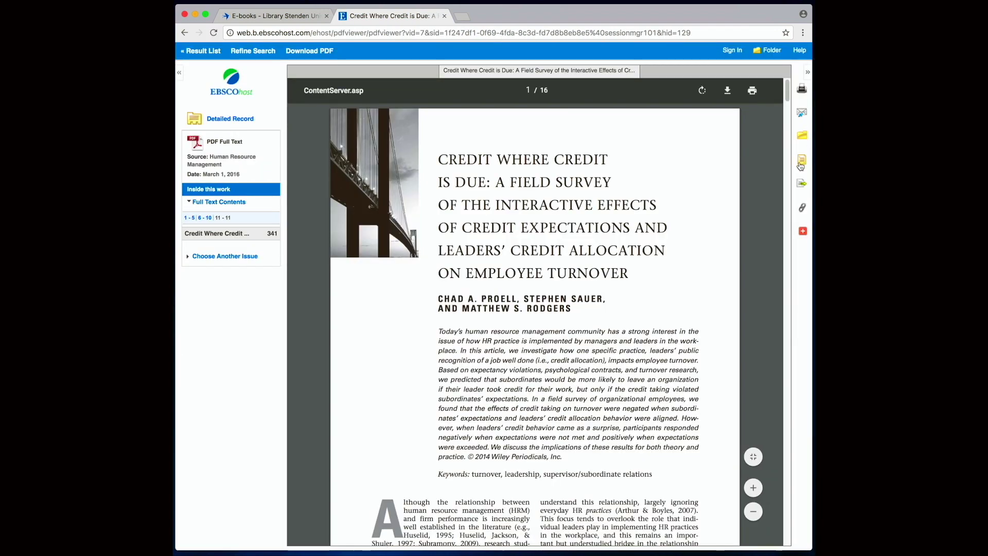
click(802, 161)
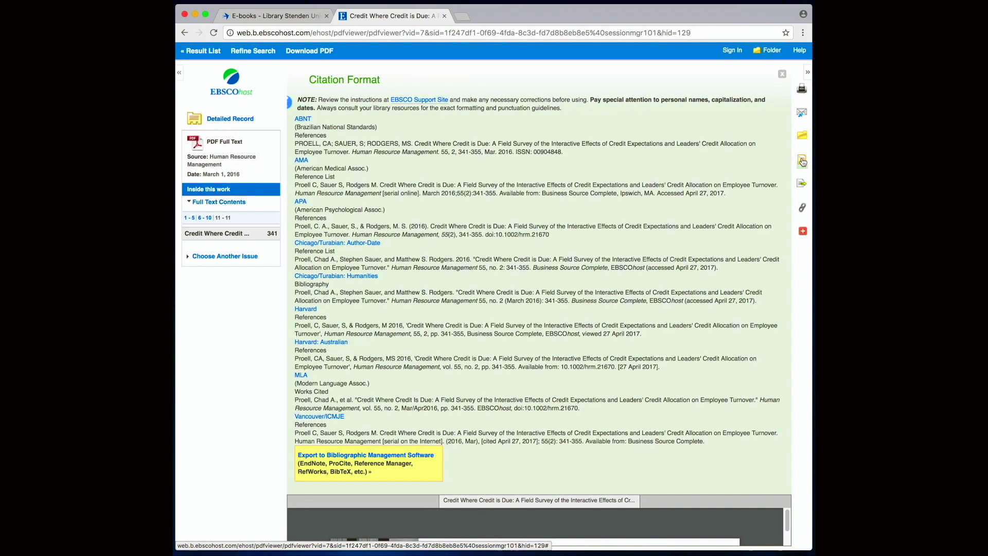
scroll(736, 206, down, 5)
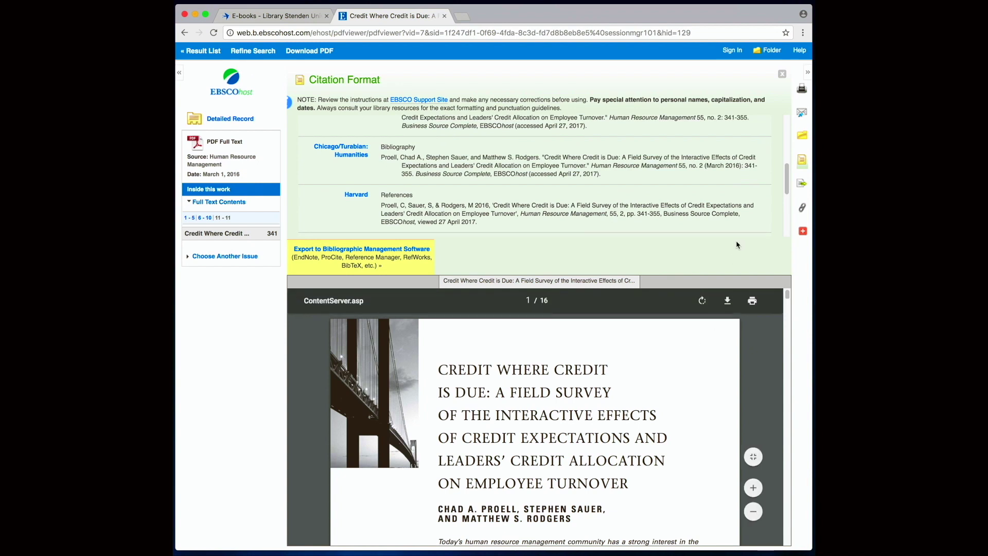